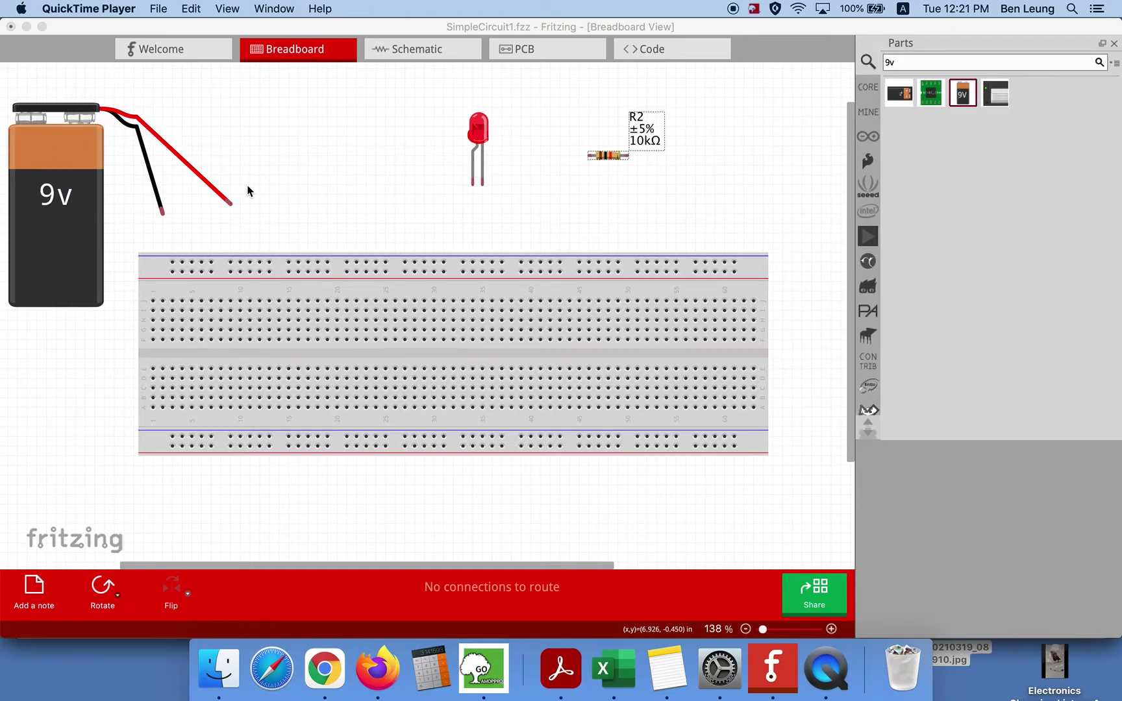
# - Reposition the free ends of the battery's black and red leads slightly, above the breadboard
pyautogui.click(163, 214)
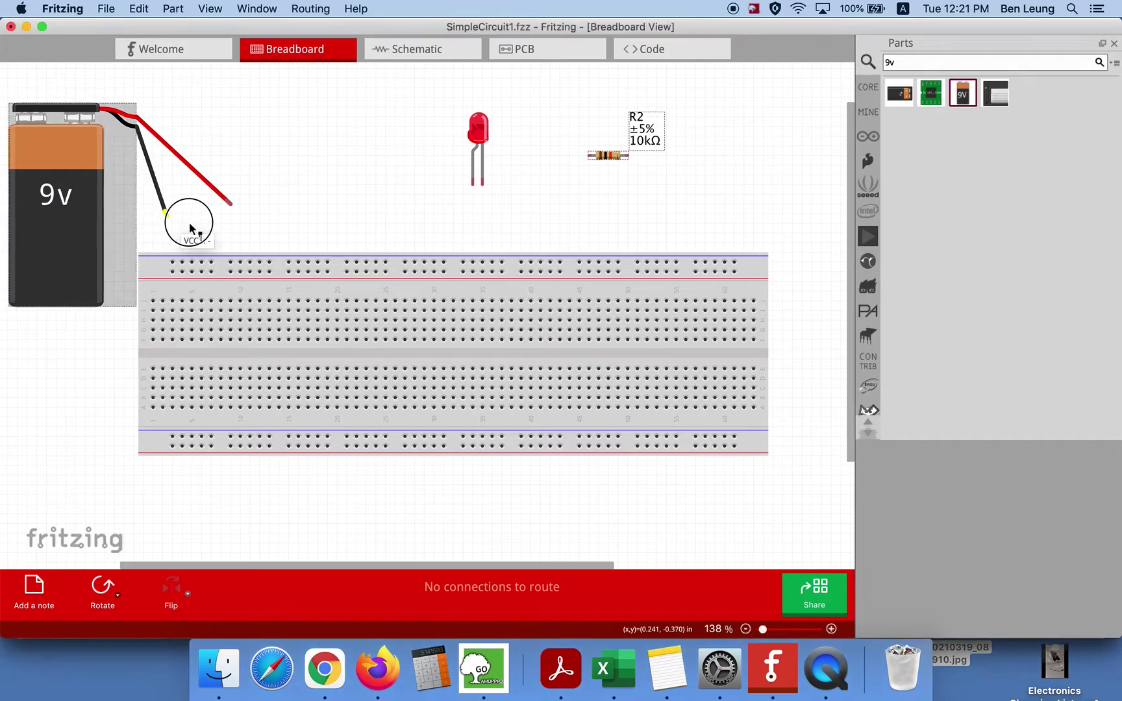
pyautogui.moveTo(229, 204)
pyautogui.mouseDown()
pyautogui.moveTo(198, 223)
pyautogui.moveTo(245, 203)
pyautogui.mouseUp()
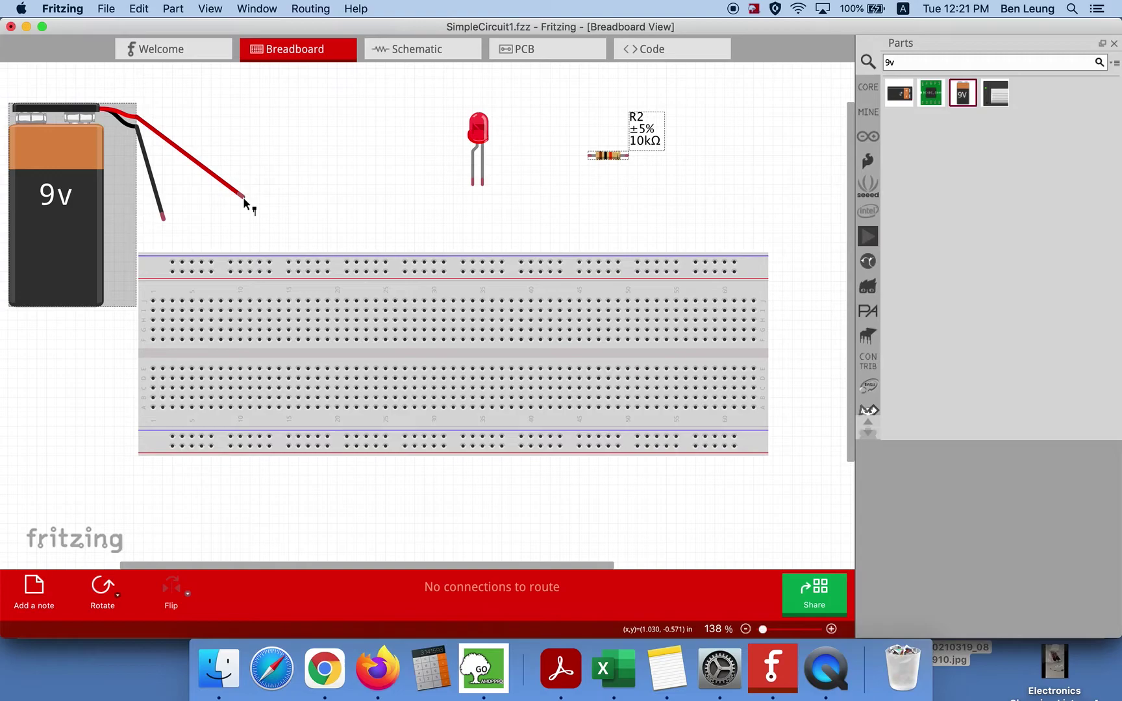
pyautogui.moveTo(164, 219)
pyautogui.mouseDown()
pyautogui.moveTo(242, 207)
pyautogui.moveTo(170, 222)
pyautogui.mouseUp()
pyautogui.click(370, 183)
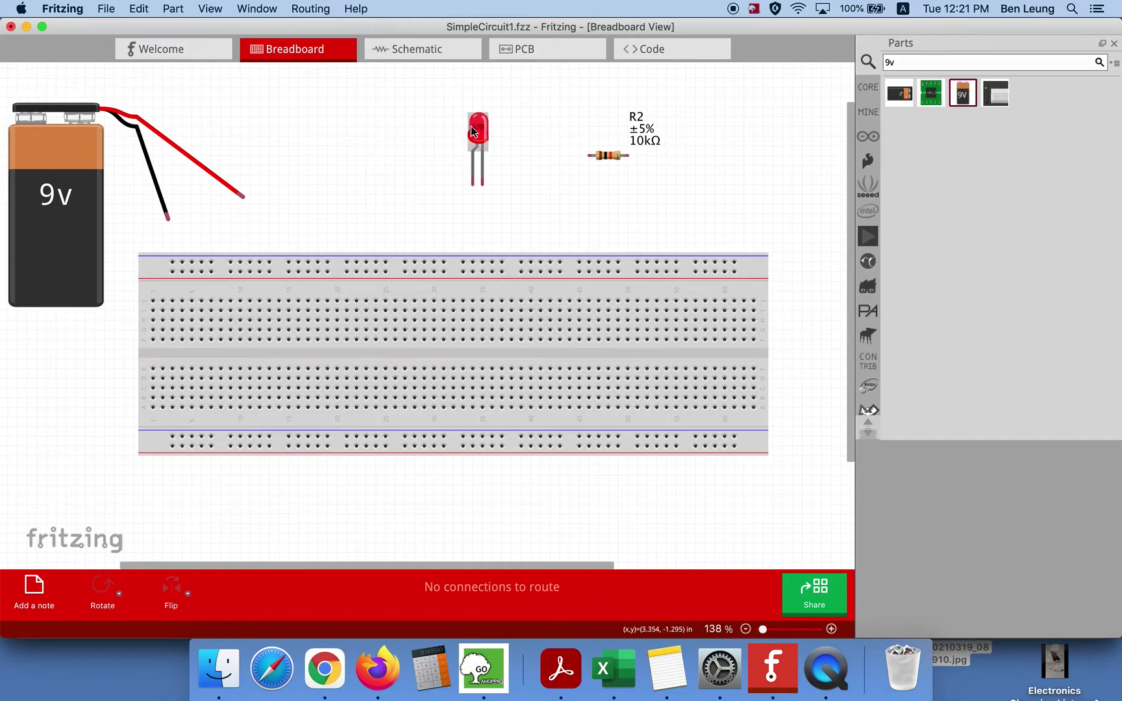
# - Move the LED closer to the battery and shift the 10kΩ resistor slightly down, keeping both above the breadboard
pyautogui.moveTo(472, 132); pyautogui.dragTo(409, 122)
pyautogui.click(615, 157)
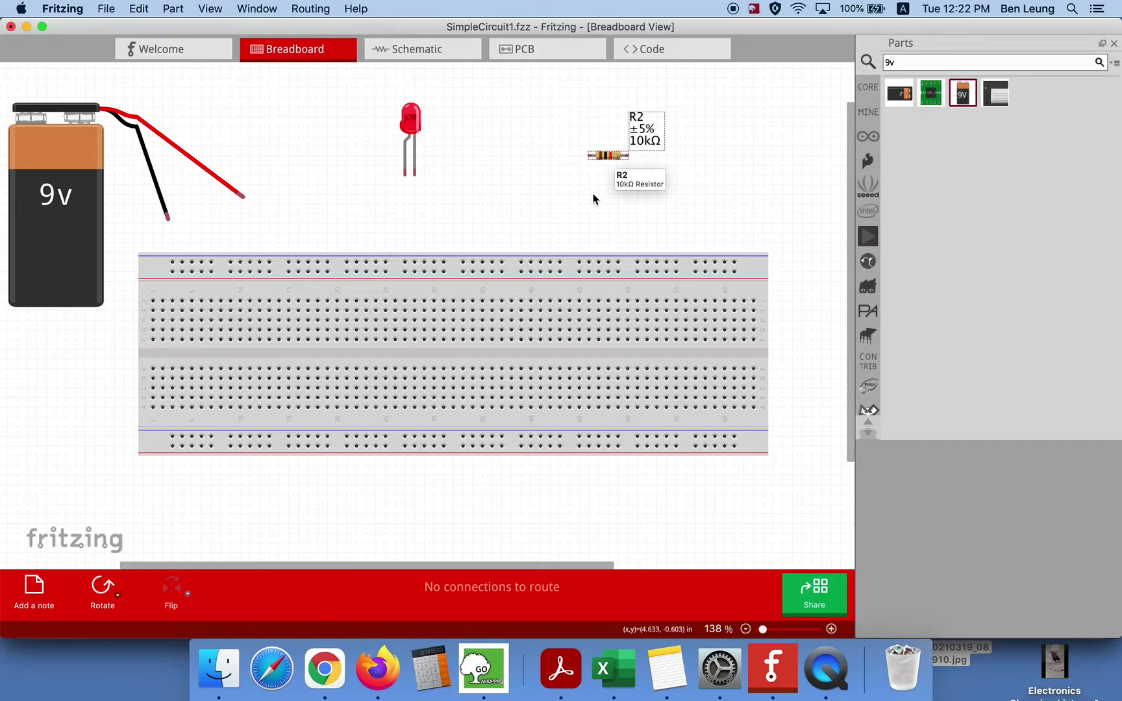
pyautogui.moveTo(613, 156); pyautogui.dragTo(599, 174)
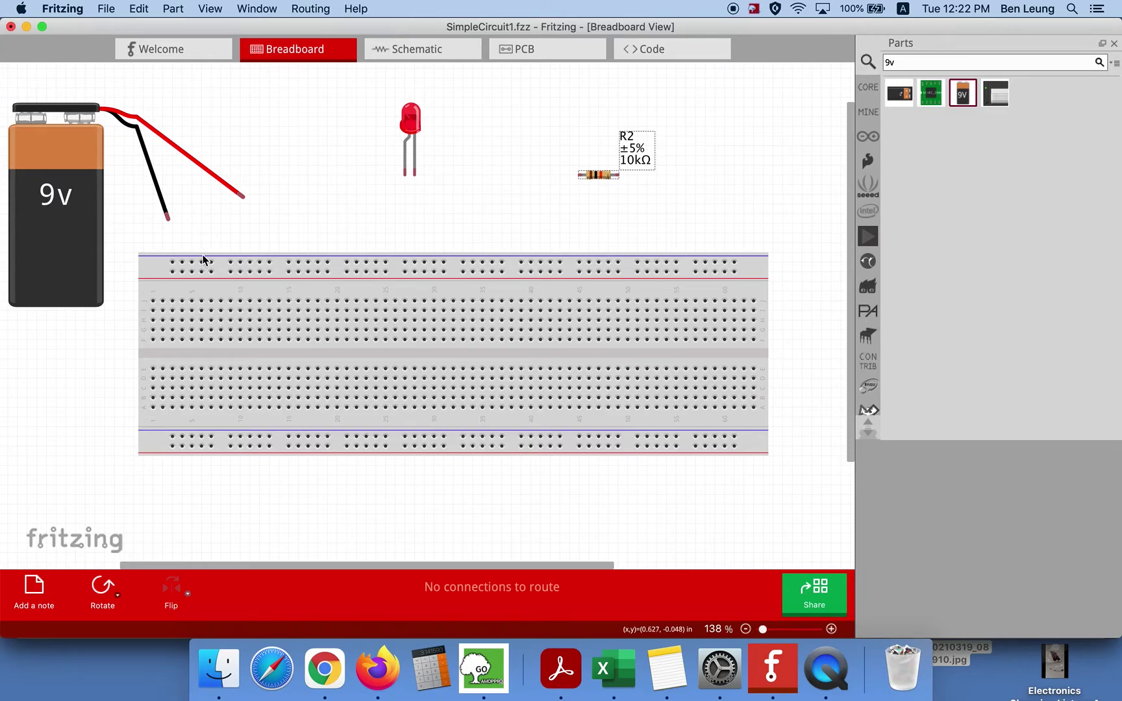
# - Examine which holes are connected to each other along the breadboard's upper and lower power rails
pyautogui.moveTo(210, 274); pyautogui.dragTo(211, 273)
pyautogui.click(211, 272)
pyautogui.click(211, 271)
pyautogui.click(211, 442)
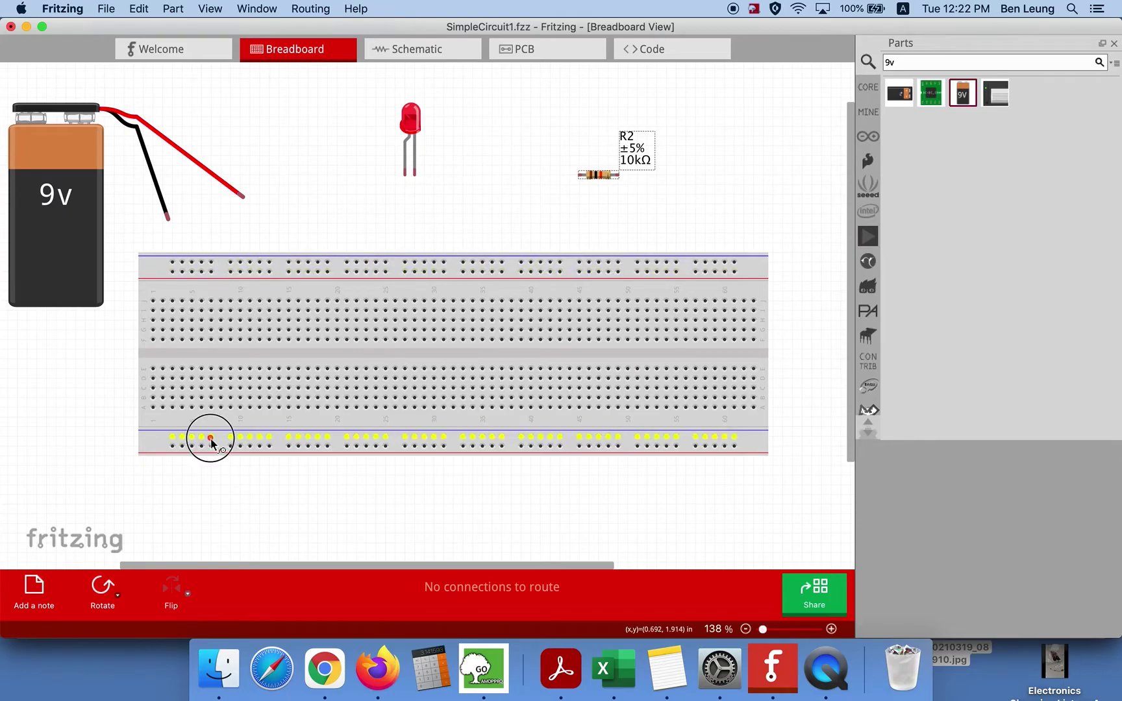
pyautogui.click(211, 444)
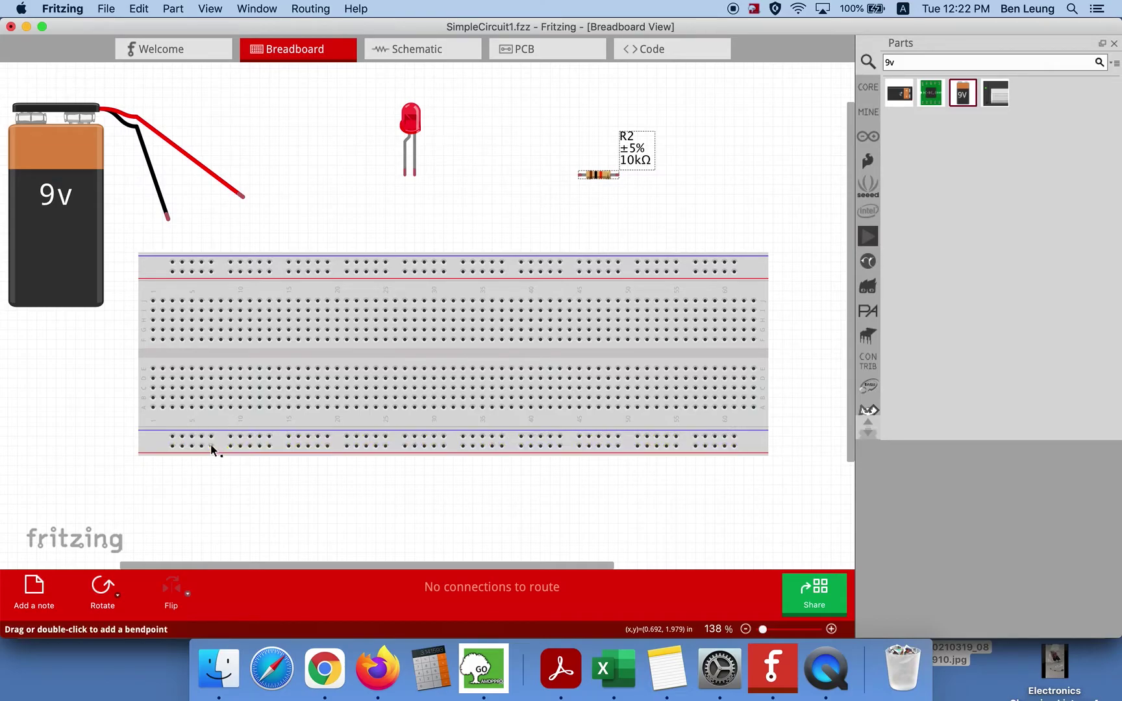
# - Examine which holes are connected within individual terminal columns in the breadboard's upper half
pyautogui.click(203, 338)
pyautogui.click(211, 329)
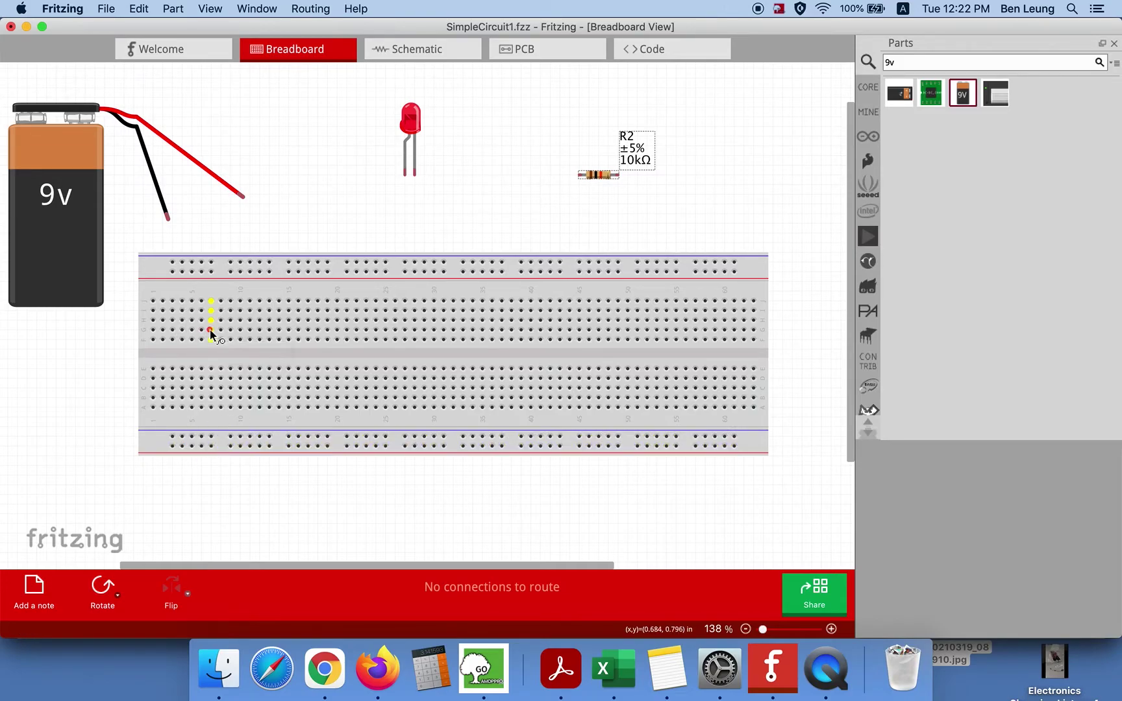
pyautogui.click(231, 330)
pyautogui.click(240, 330)
pyautogui.click(260, 330)
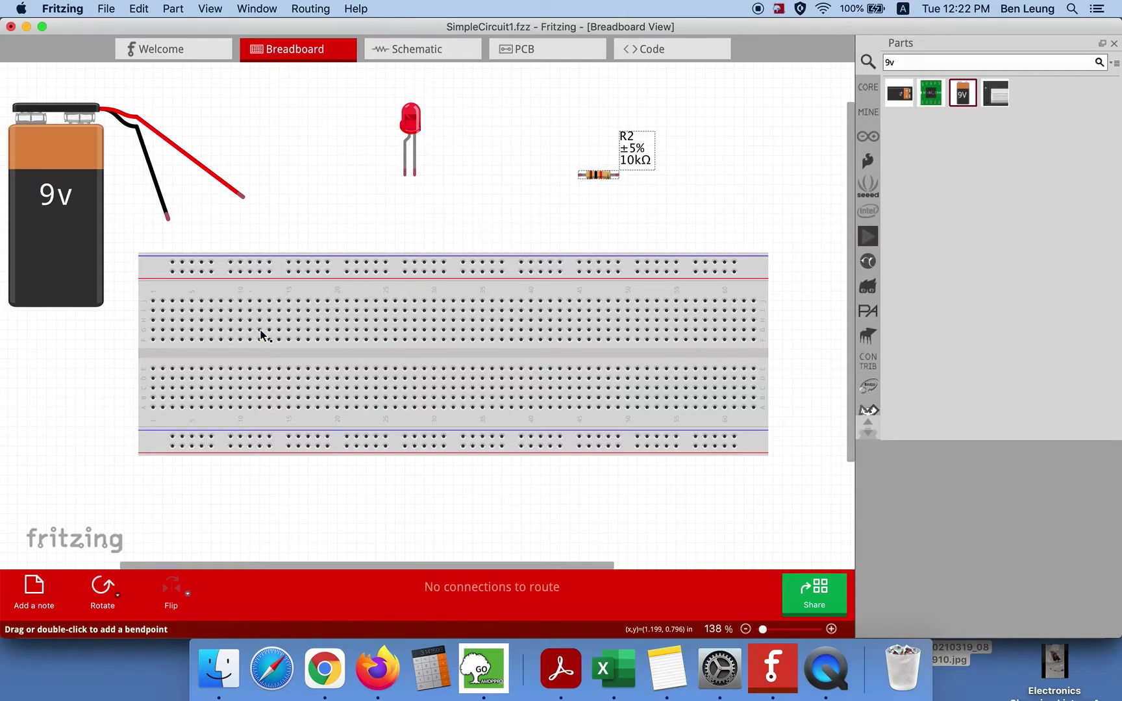
pyautogui.click(269, 337)
pyautogui.click(278, 339)
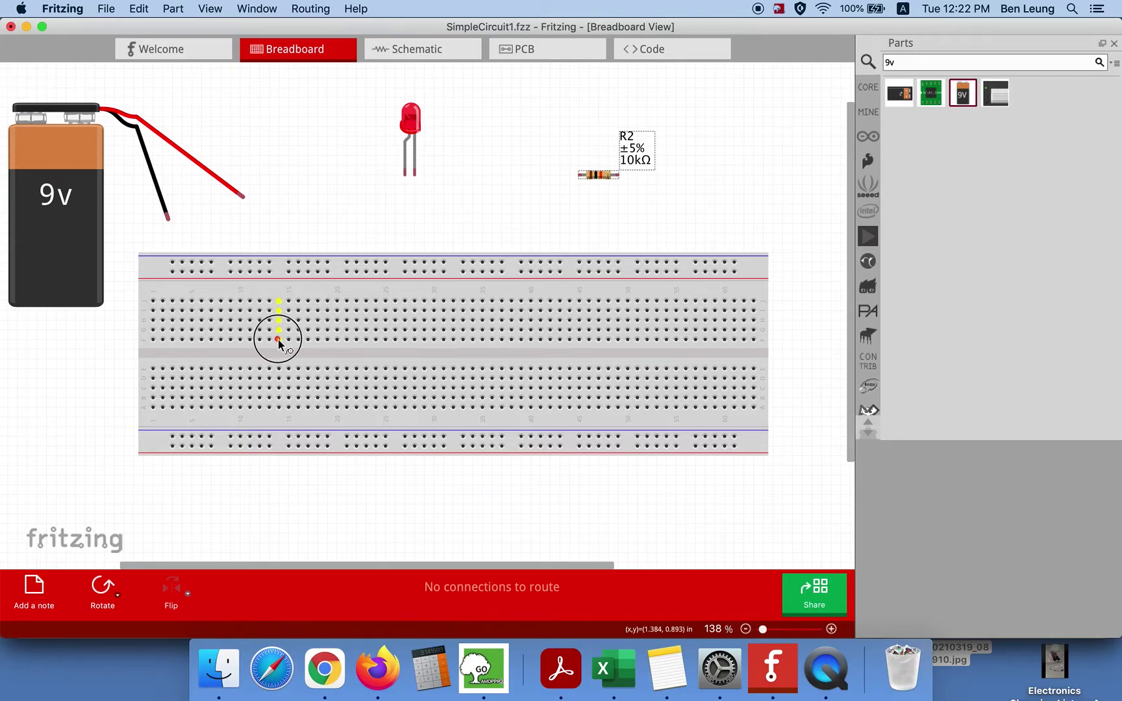
# - Compare the hole connections of the upper power rail with both rows of the lower rail again
pyautogui.click(269, 262)
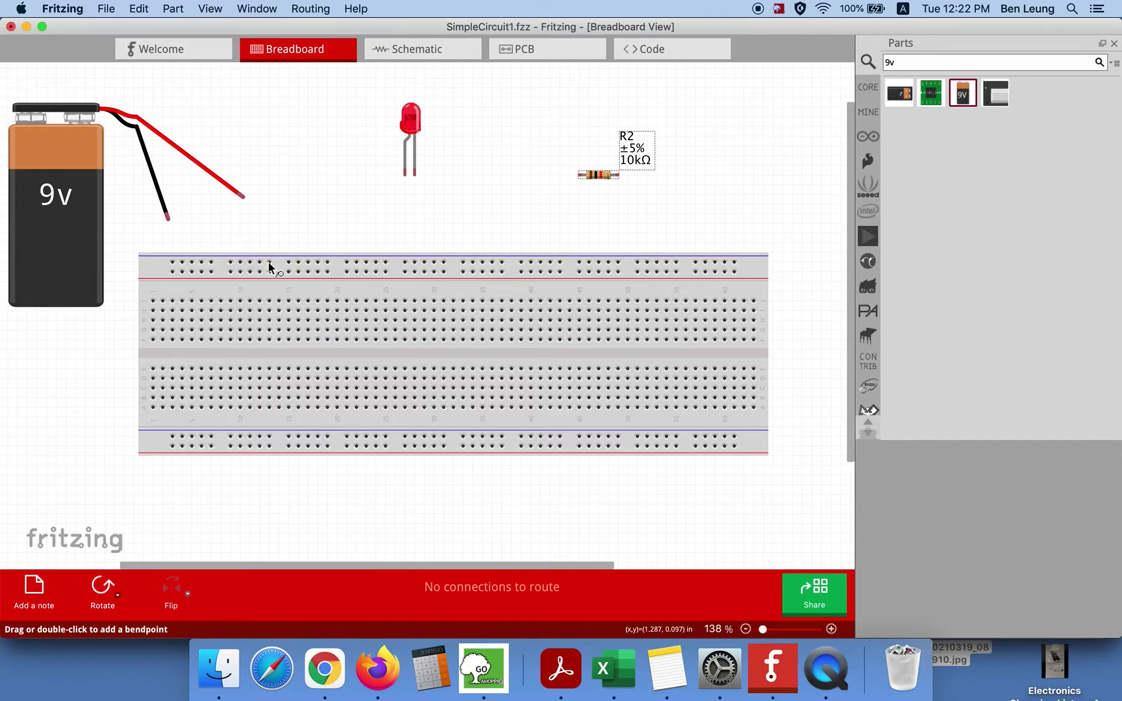
pyautogui.click(242, 439)
pyautogui.click(243, 447)
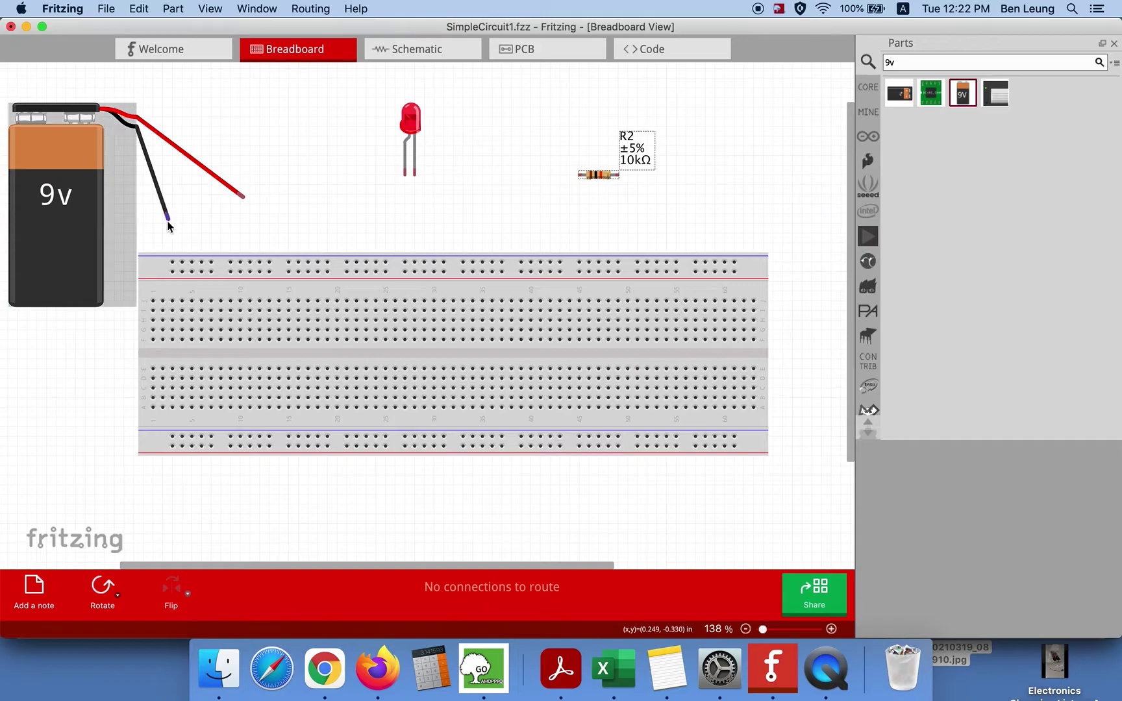
# - Connect the battery's black lead to the upper rail's lower row and the red lead to its upper row, removing the stray wire
pyautogui.moveTo(167, 218); pyautogui.dragTo(211, 267)
pyautogui.moveTo(243, 197); pyautogui.dragTo(303, 186)
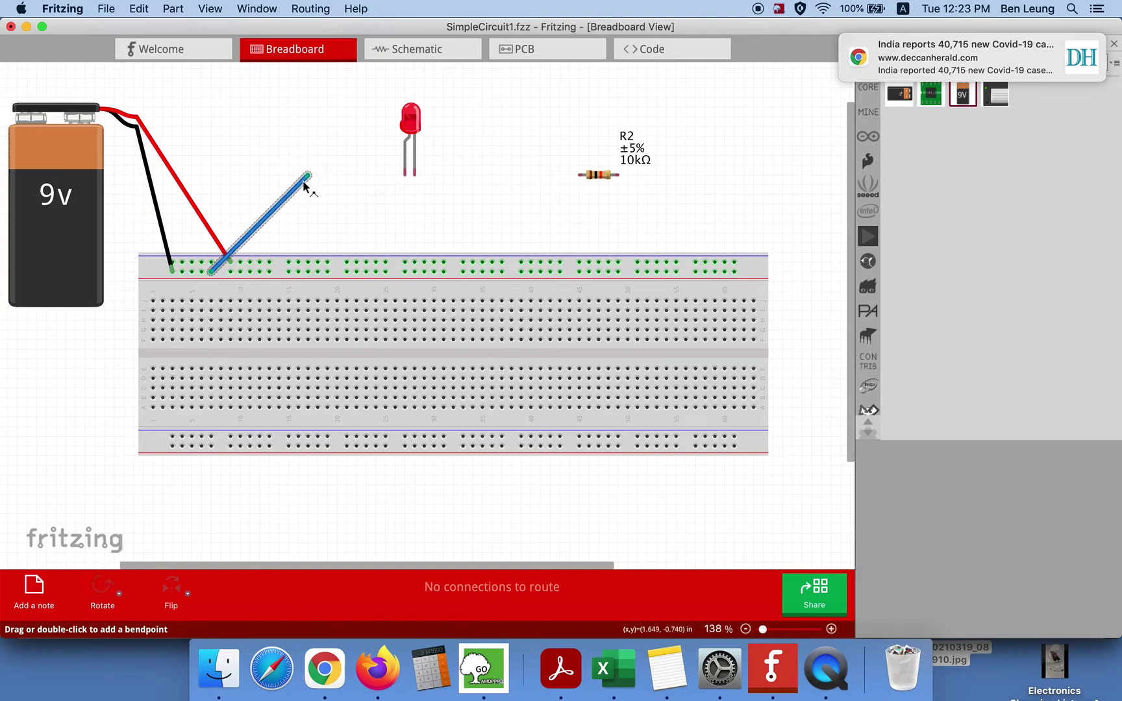
pyautogui.press('BackSpace')
pyautogui.click(255, 264)
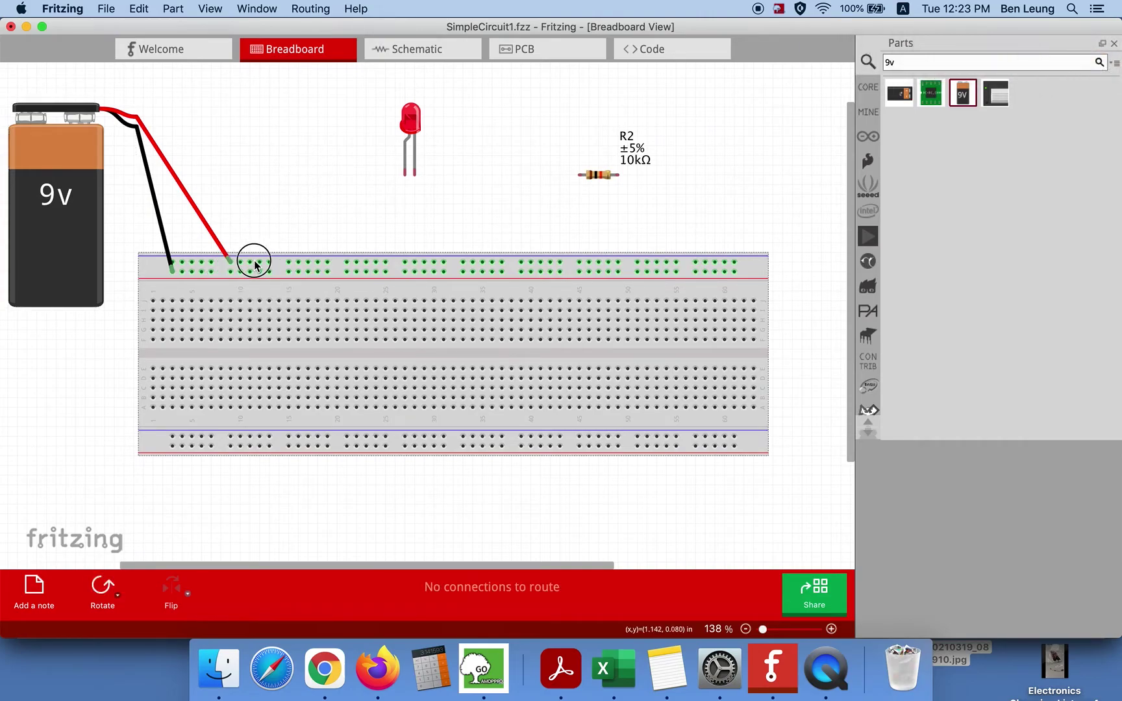
pyautogui.click(250, 263)
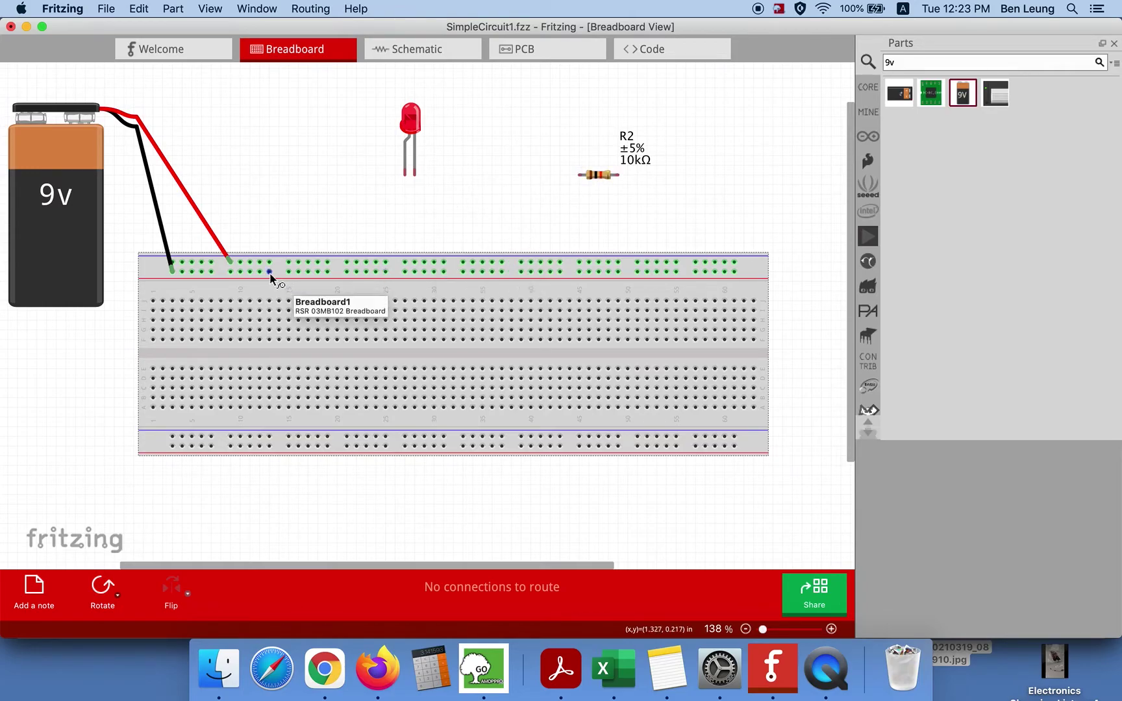
# - Wire the upper rail's lower row to terminal column 16 and place the 10kΩ resistor across columns 16 and 20
pyautogui.moveTo(267, 273); pyautogui.dragTo(300, 340)
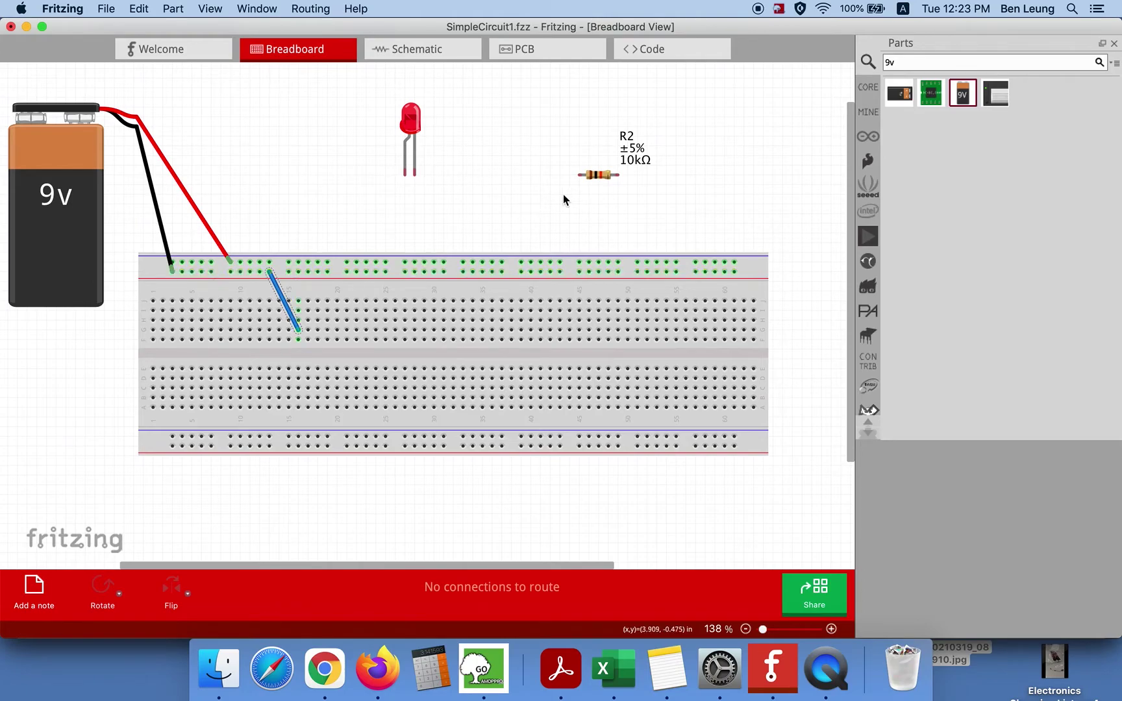
pyautogui.moveTo(603, 177); pyautogui.dragTo(298, 309)
pyautogui.click(298, 309)
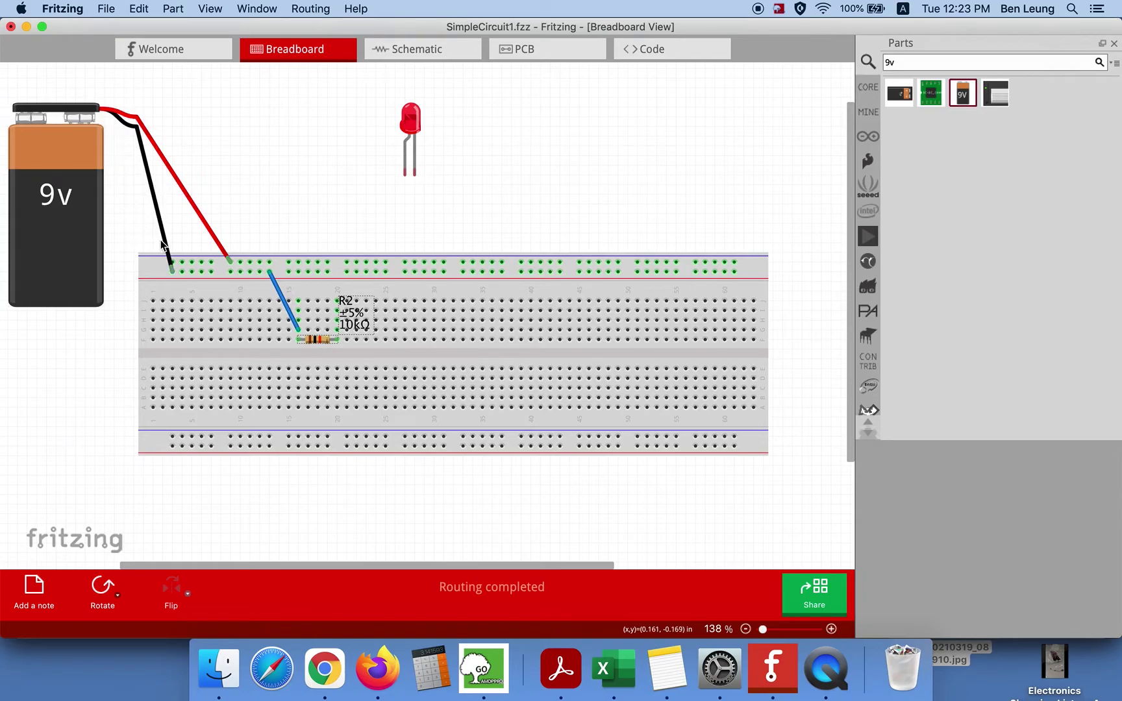
pyautogui.click(298, 301)
# - Add a wire from the resistor's free end in column 20 to terminal column 27
pyautogui.moveTo(335, 314); pyautogui.dragTo(405, 330)
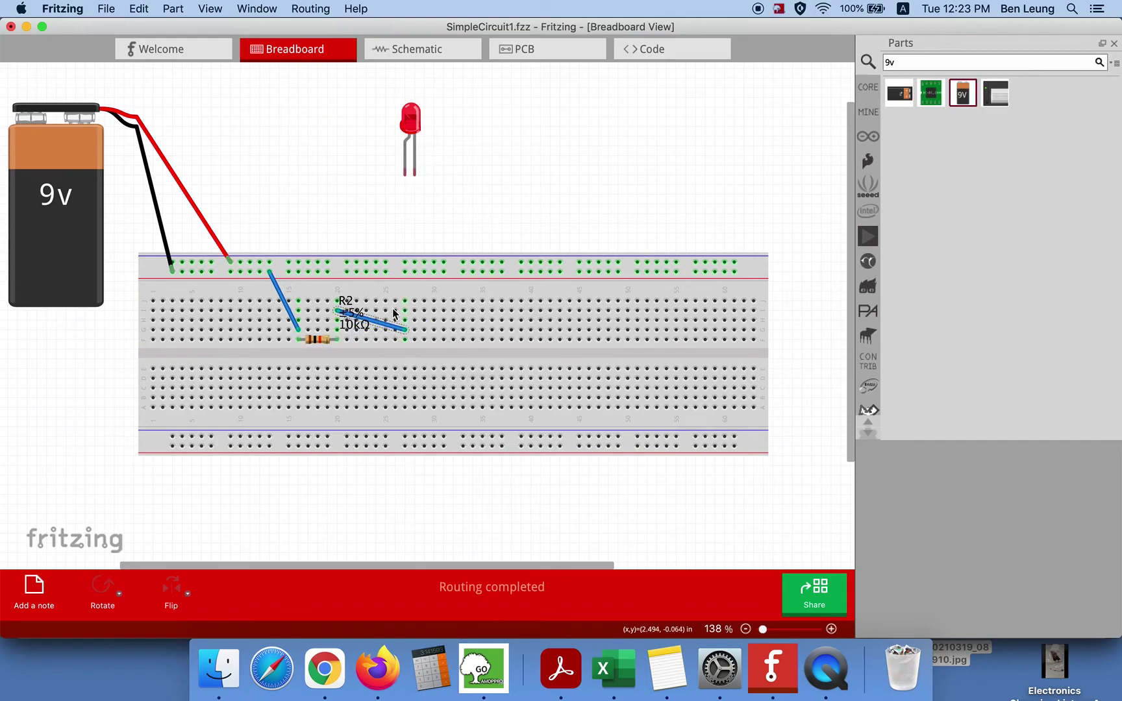
pyautogui.moveTo(404, 301); pyautogui.dragTo(404, 303)
# - Place the LED with its legs in columns 27 and 28, and wire column 28 to the upper rail's upper row
pyautogui.moveTo(413, 120); pyautogui.dragTo(413, 263)
pyautogui.moveTo(404, 337); pyautogui.dragTo(404, 336)
pyautogui.moveTo(336, 327); pyautogui.dragTo(337, 327)
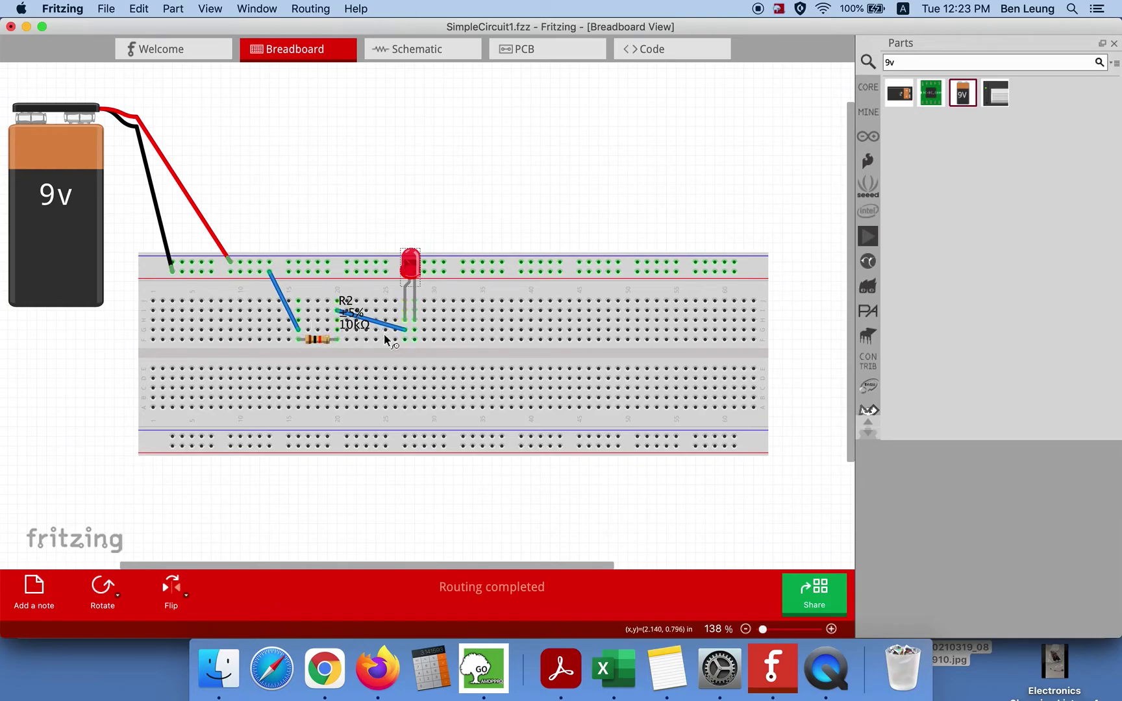
pyautogui.moveTo(403, 339); pyautogui.dragTo(405, 342)
pyautogui.moveTo(415, 341); pyautogui.dragTo(483, 261)
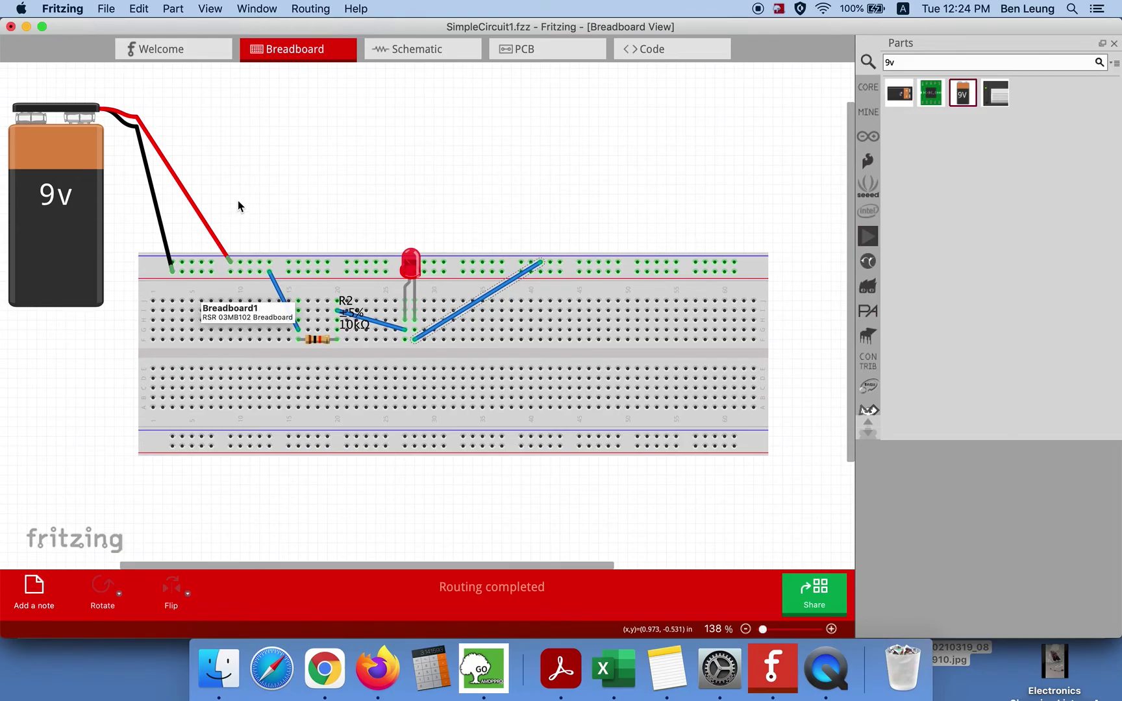
# - Disconnect the battery's red lead from the power rail and flip the LED horizontally
pyautogui.moveTo(232, 265); pyautogui.dragTo(273, 170)
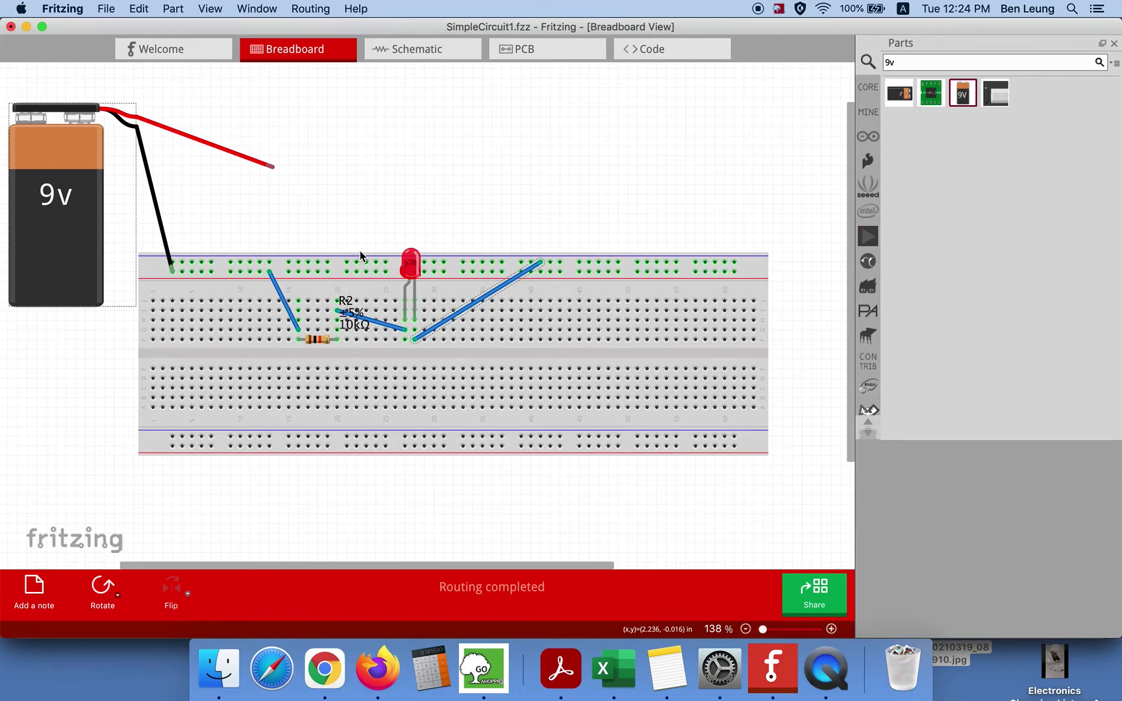
pyautogui.click(417, 261)
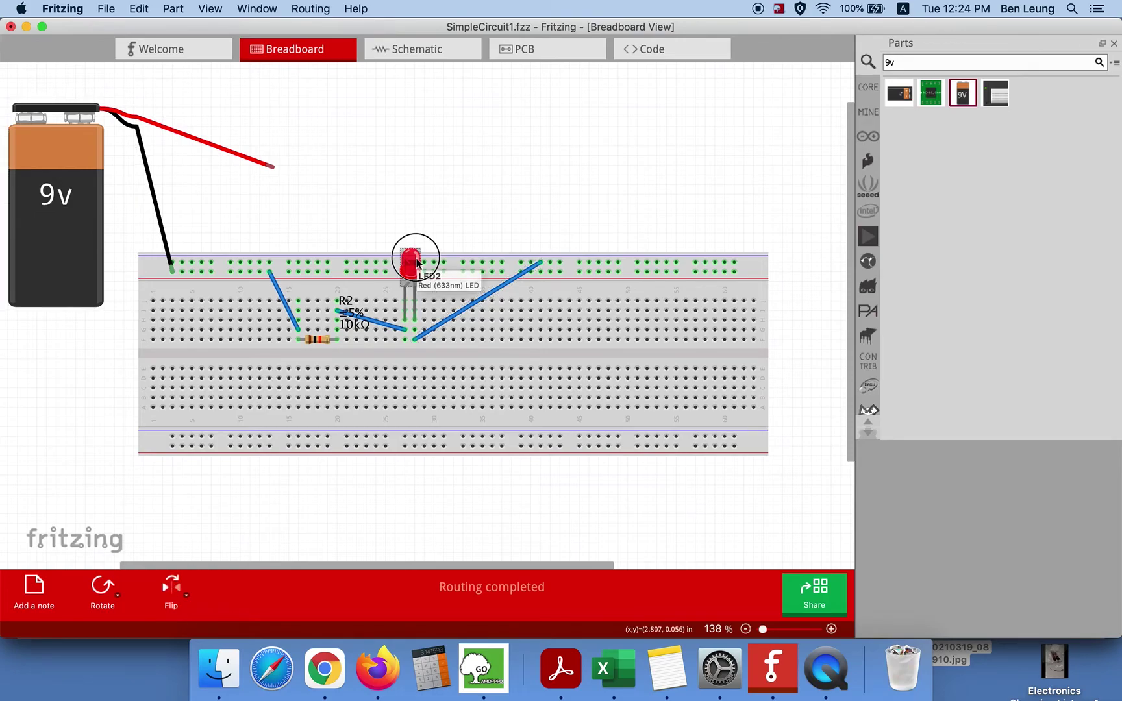
pyautogui.click(168, 592)
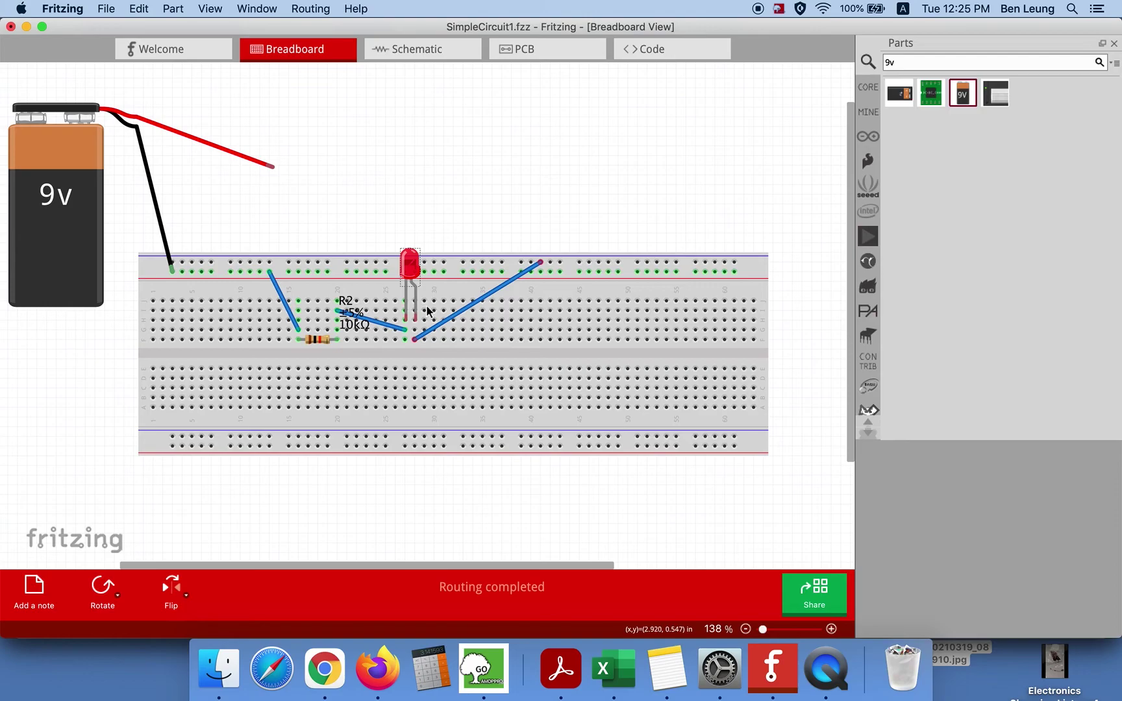
# - Reconnect the battery's red lead to the upper row of the upper power rail, between the first wire and the LED
pyautogui.click(273, 170)
pyautogui.moveTo(274, 170); pyautogui.dragTo(318, 262)
pyautogui.click(352, 209)
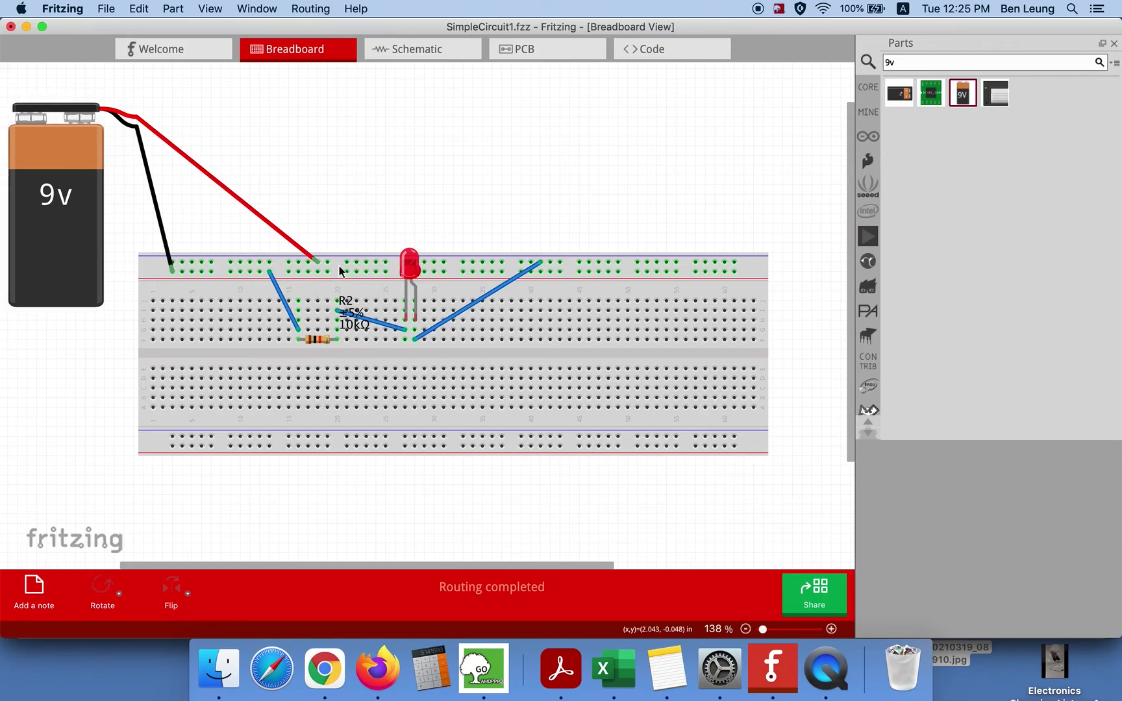